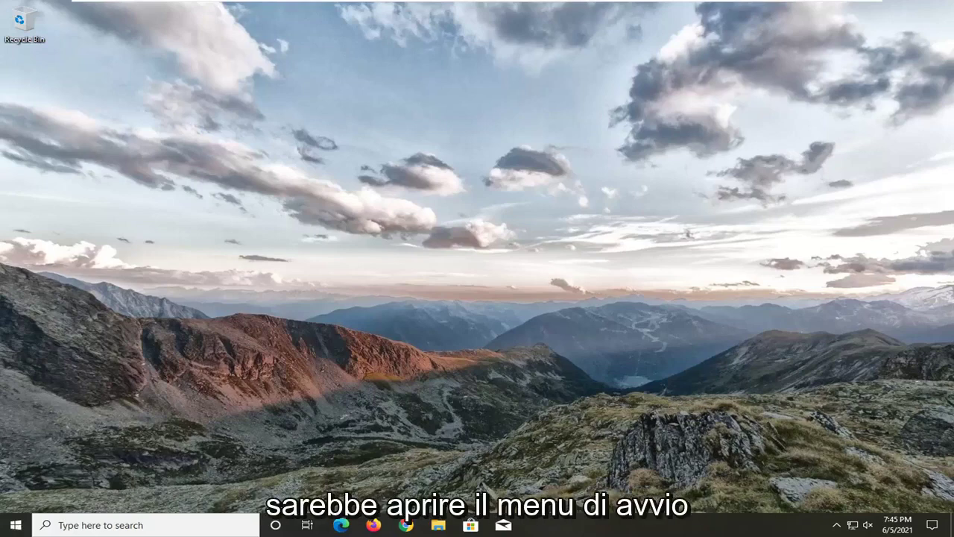
# - Search 'troubleshoot' and expand Playing Audio in the Additional troubleshooters list
pyautogui.click(14, 526)
pyautogui.write('trouble')
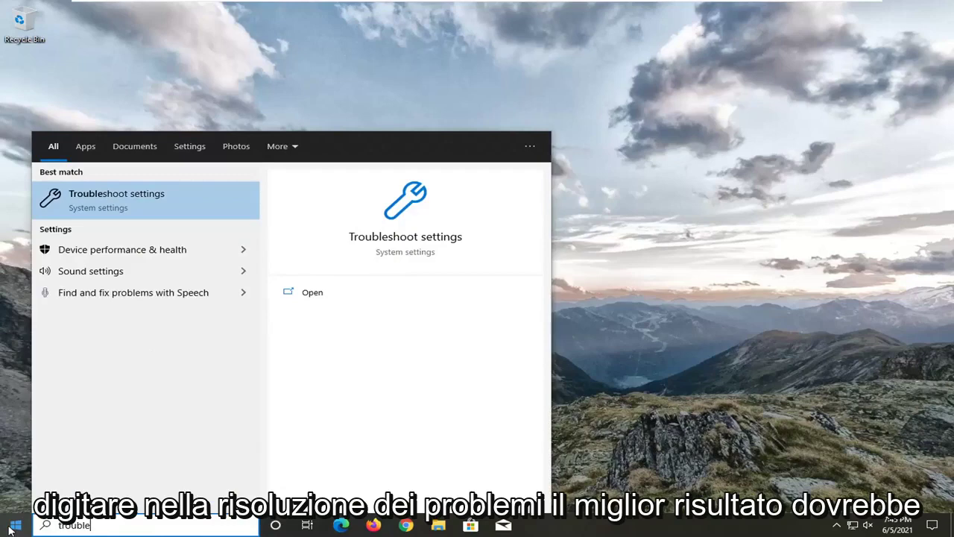
pyautogui.write('shoot')
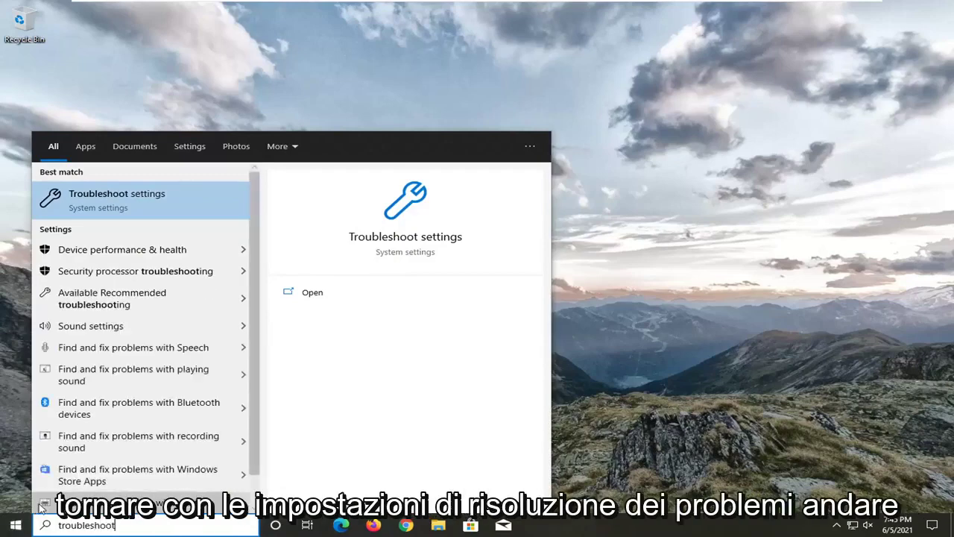
pyautogui.click(102, 212)
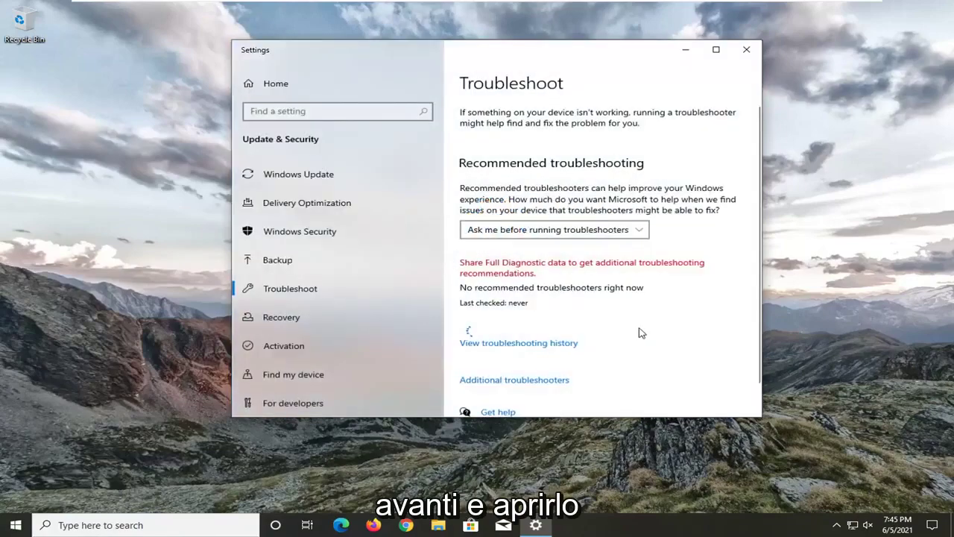
pyautogui.scroll(-1, 639, 331)
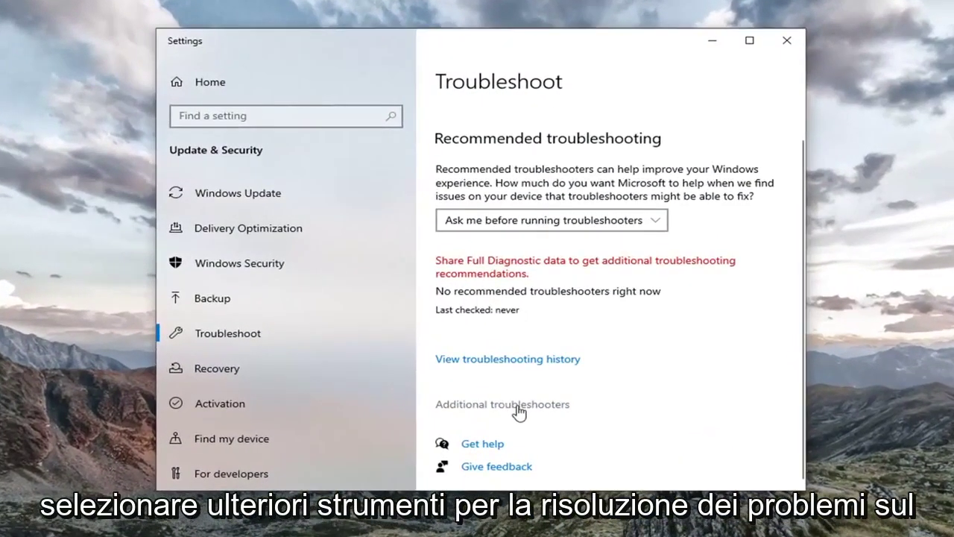
pyautogui.click(523, 397)
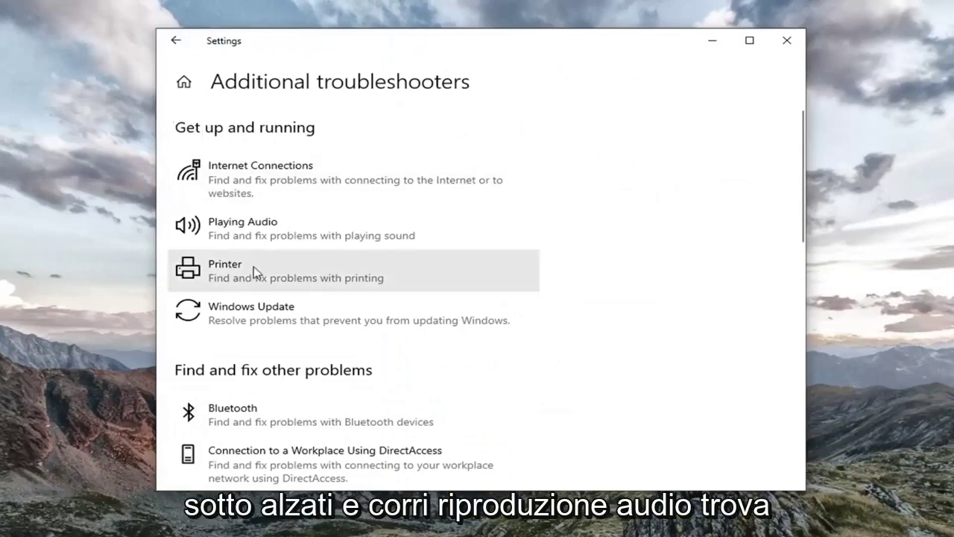
pyautogui.click(257, 231)
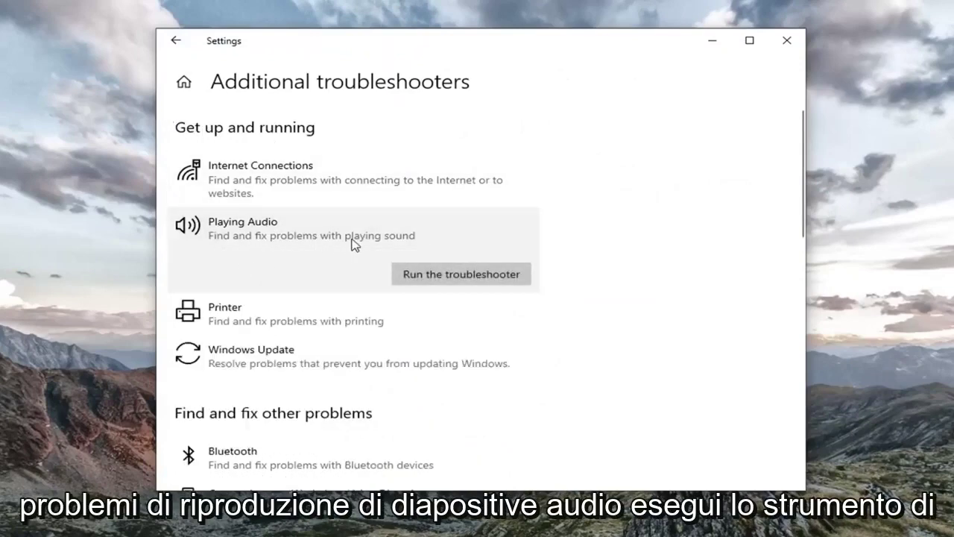
# - Run the Playing Audio troubleshooter, confirm the Speakers enhancement settings with OK, and finish
pyautogui.click(458, 274)
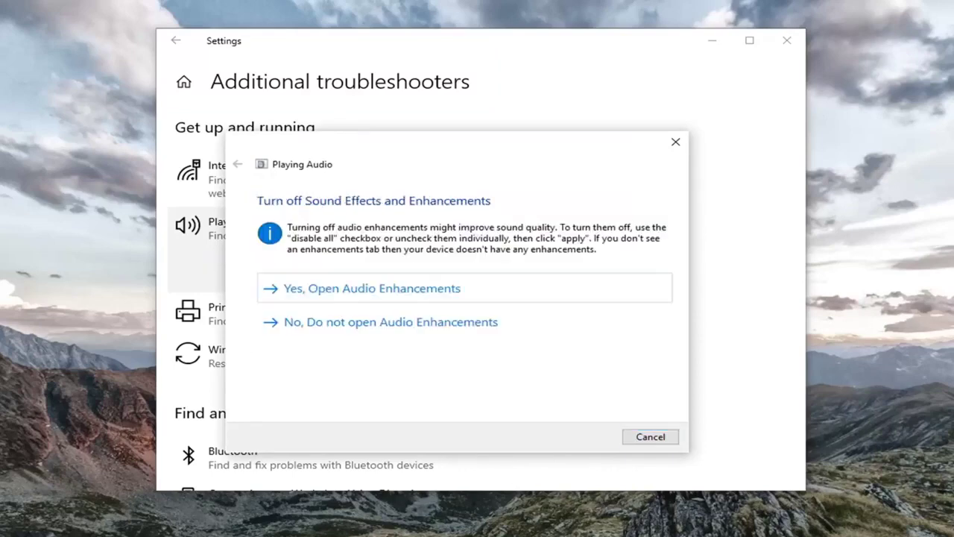
pyautogui.click(378, 299)
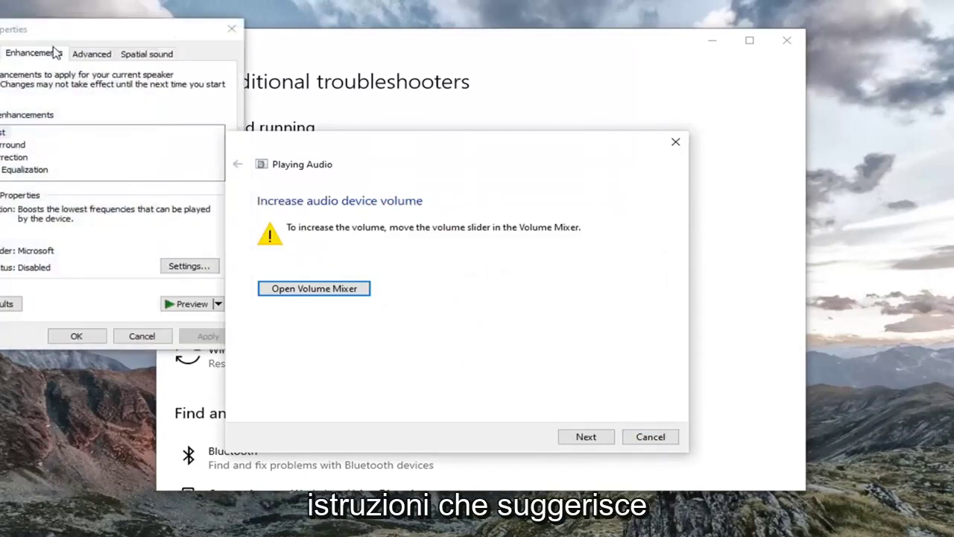
pyautogui.moveTo(56, 38); pyautogui.dragTo(353, 104)
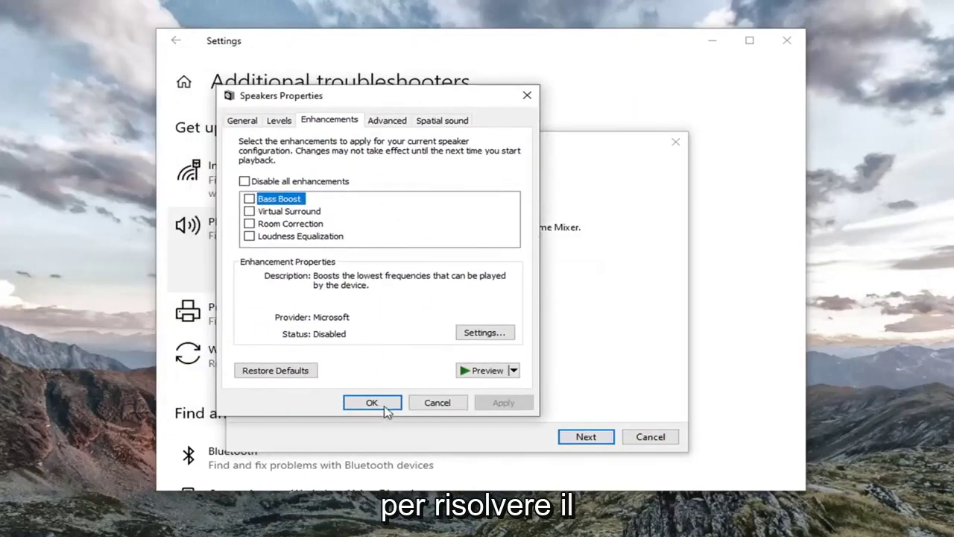
pyautogui.click(447, 404)
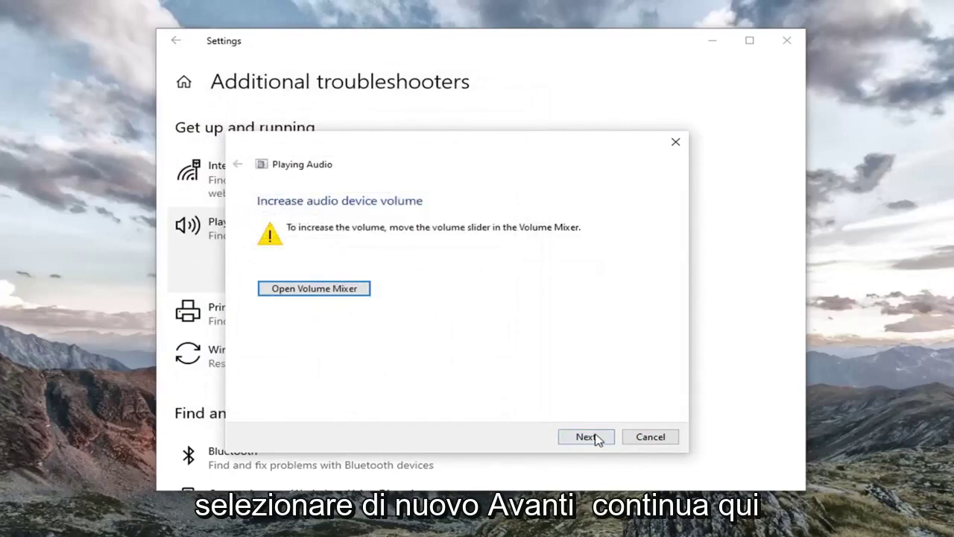
pyautogui.click(586, 437)
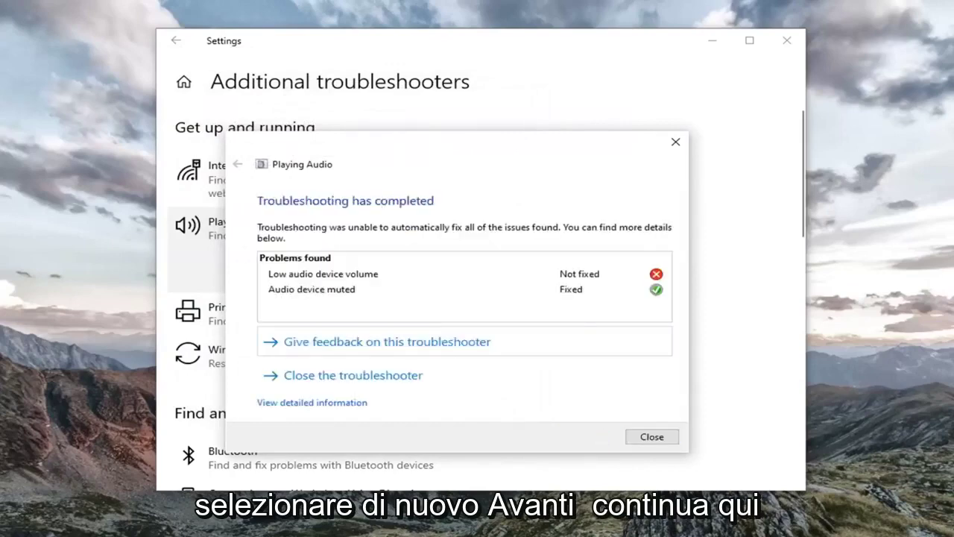
pyautogui.click(652, 437)
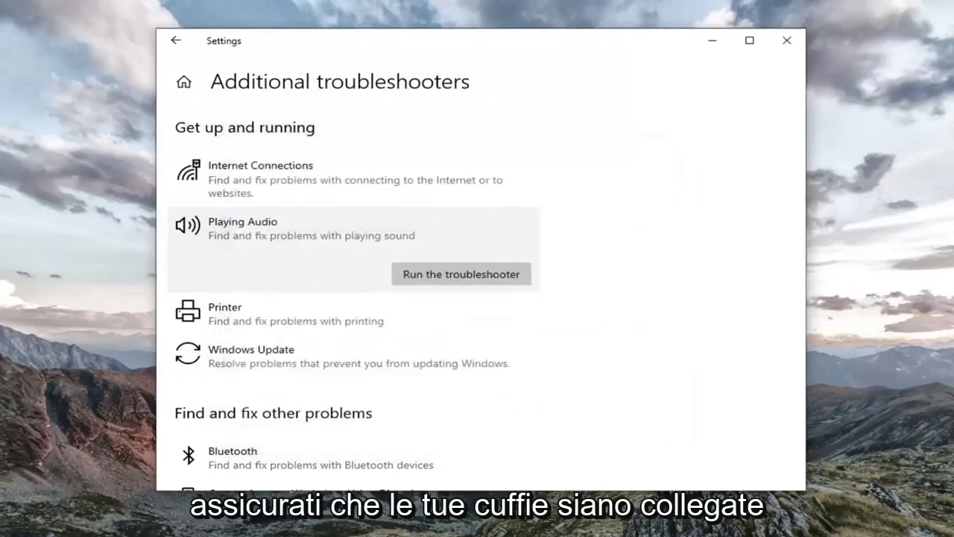
# - Close Settings and open Control Panel from a Start search for 'control panel'
pyautogui.click(785, 40)
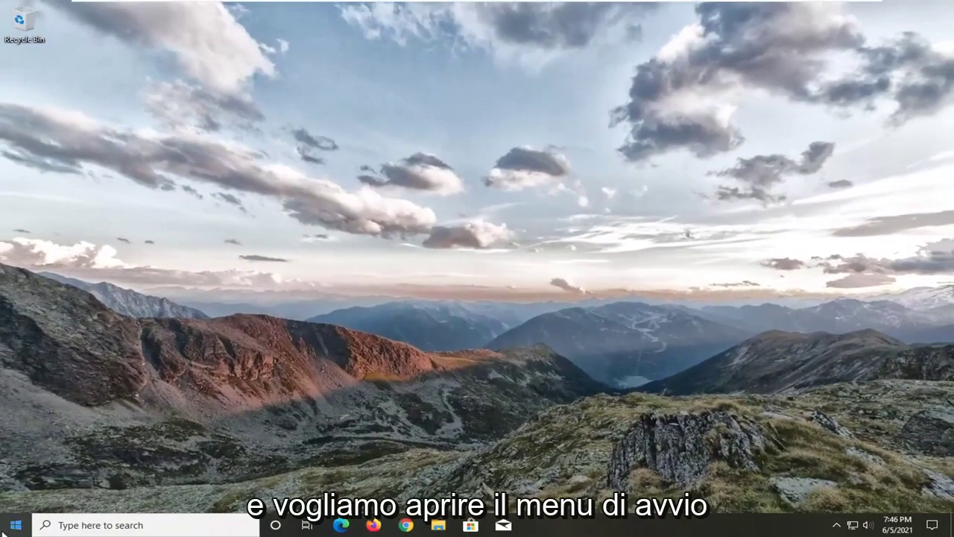
pyautogui.click(10, 529)
pyautogui.click(10, 528)
pyautogui.click(5, 531)
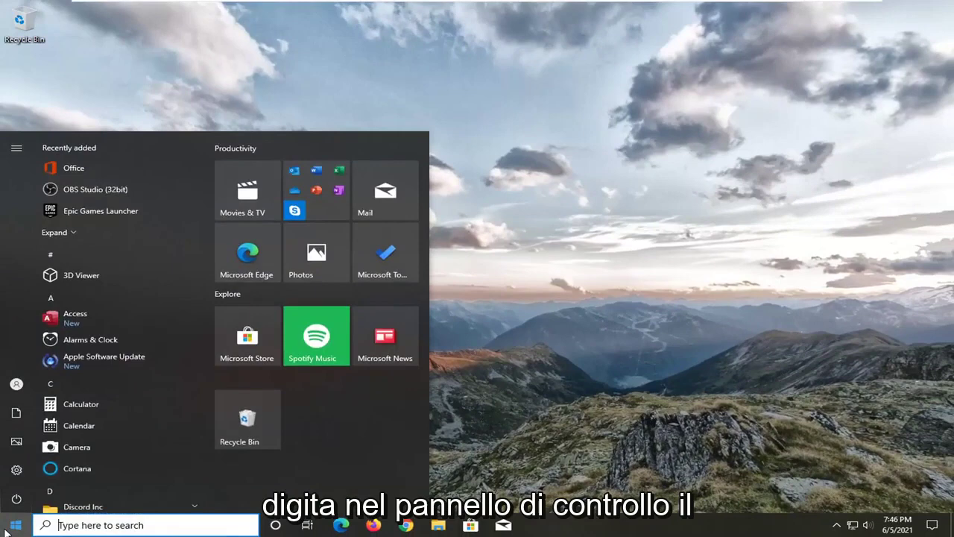
pyautogui.write('control panel')
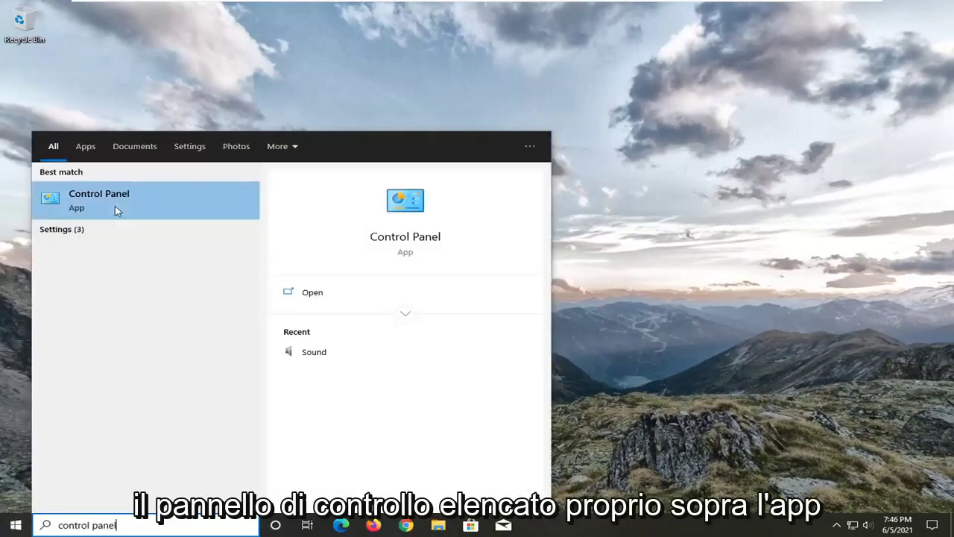
pyautogui.click(137, 206)
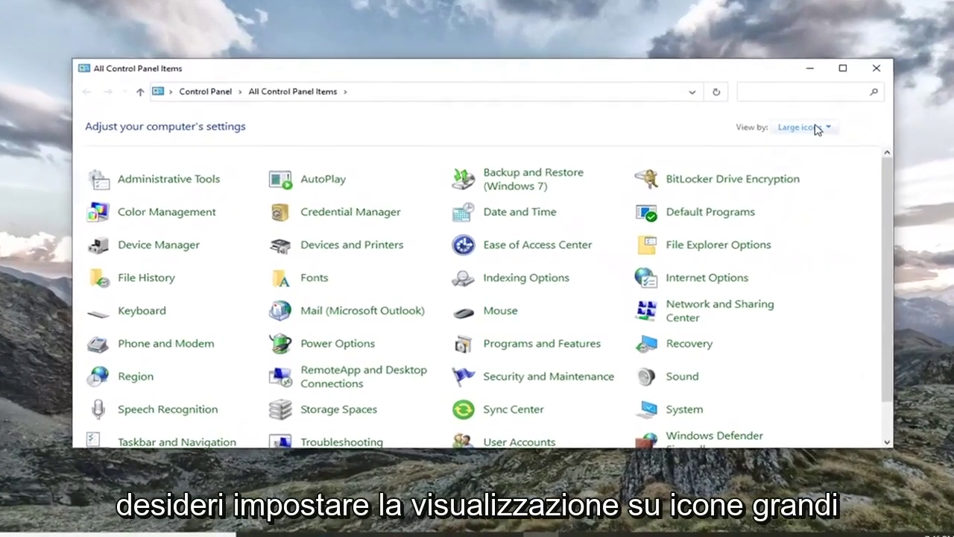
# - Switch Control Panel to Large icons and open the Sound dialog
pyautogui.click(784, 137)
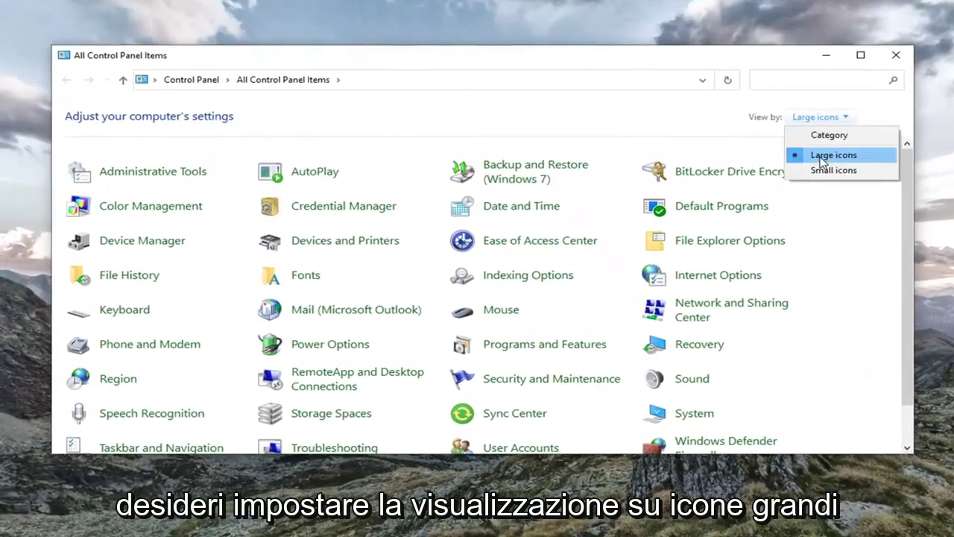
pyautogui.click(788, 168)
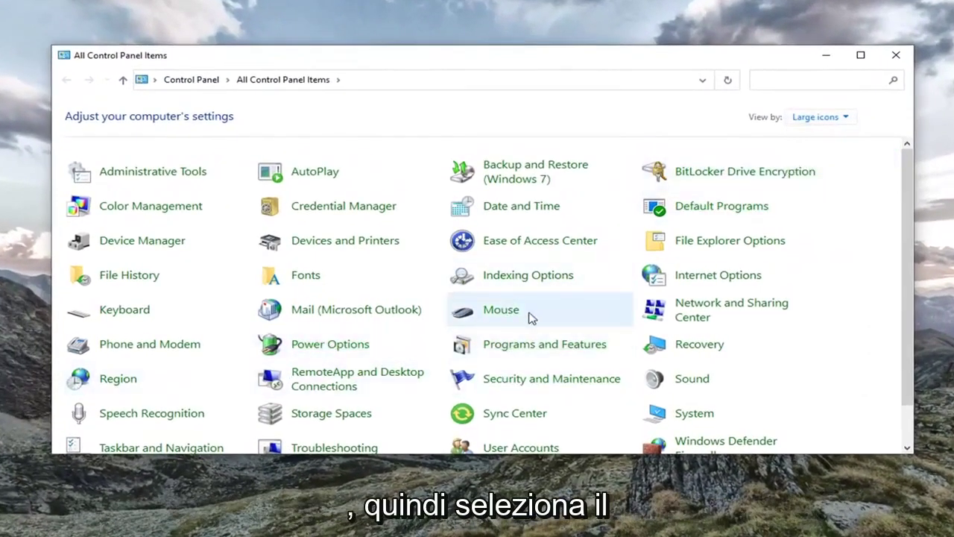
pyautogui.click(684, 379)
pyautogui.moveTo(145, 16); pyautogui.dragTo(446, 83)
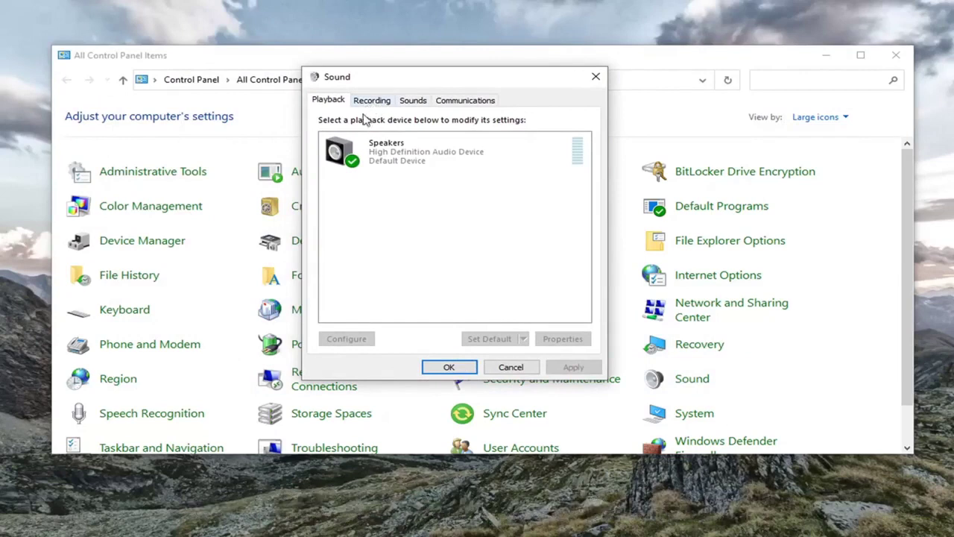
# - Check Disable all enhancements for Speakers, apply, then close Sound and Control Panel
pyautogui.click(378, 158)
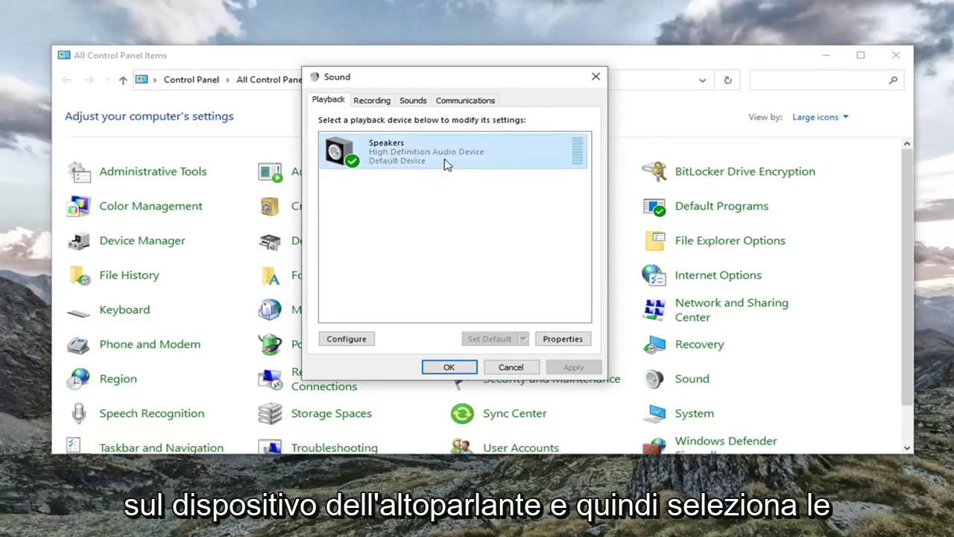
pyautogui.click(563, 338)
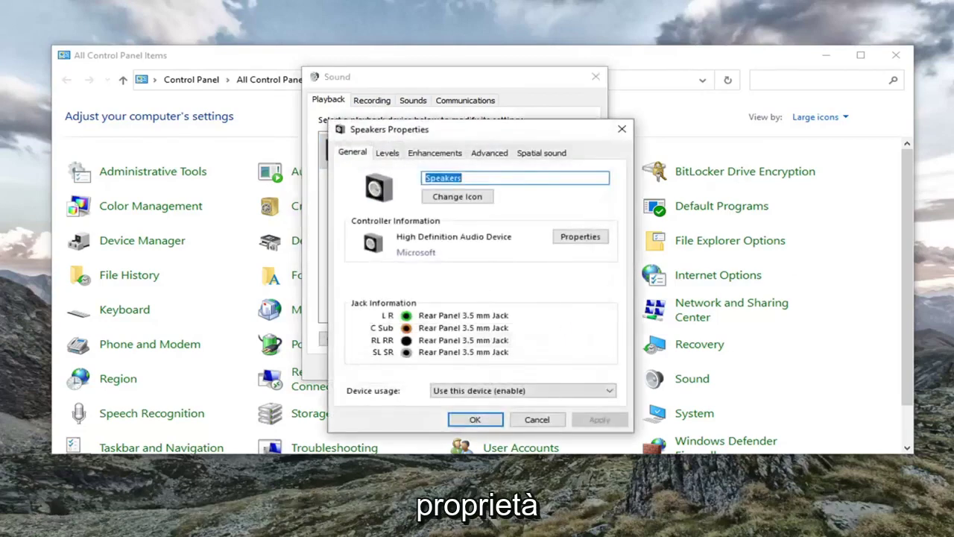
pyautogui.moveTo(447, 132); pyautogui.dragTo(425, 92)
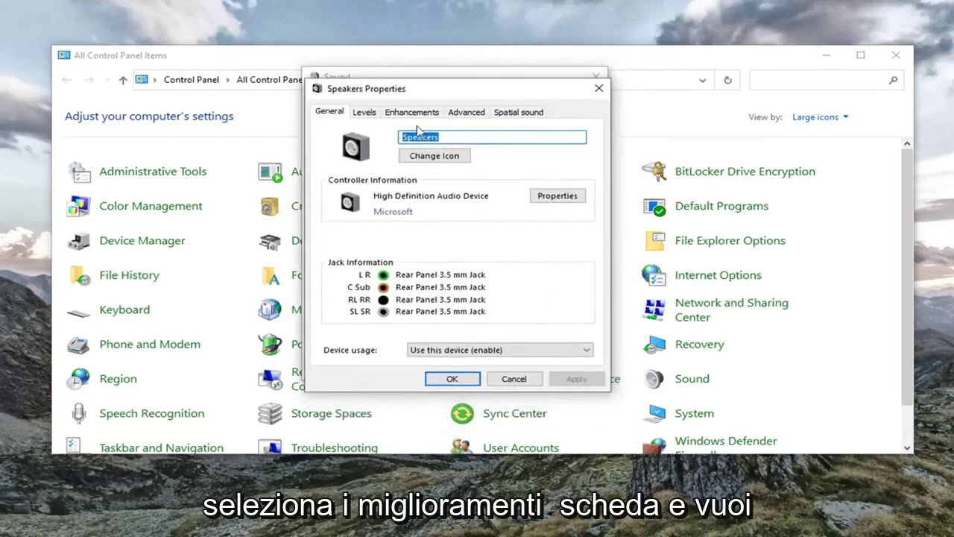
pyautogui.click(409, 113)
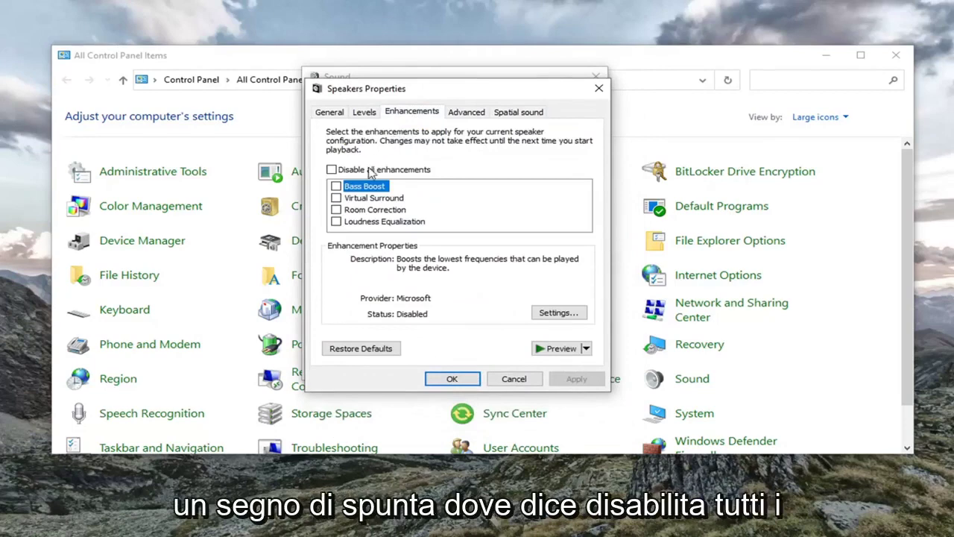
pyautogui.click(363, 172)
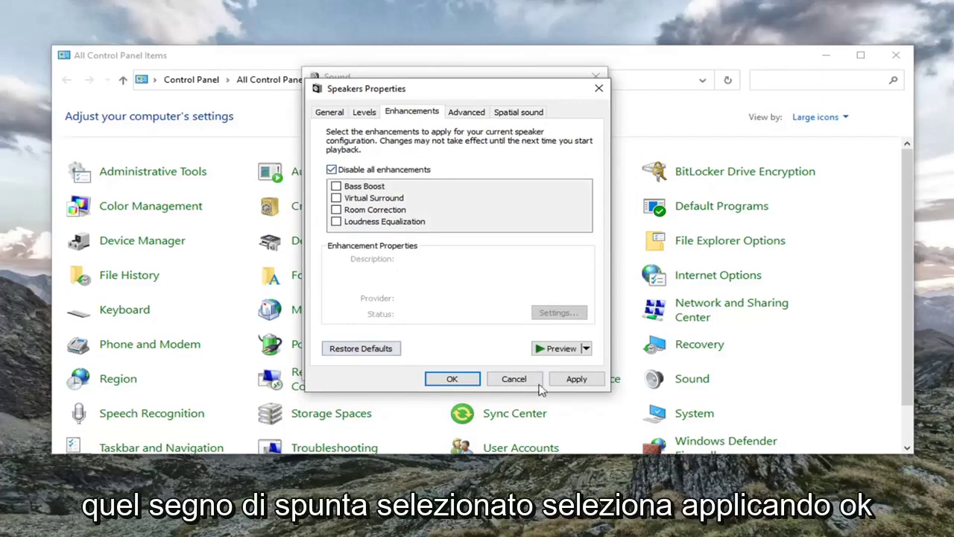
pyautogui.click(576, 379)
pyautogui.click(451, 379)
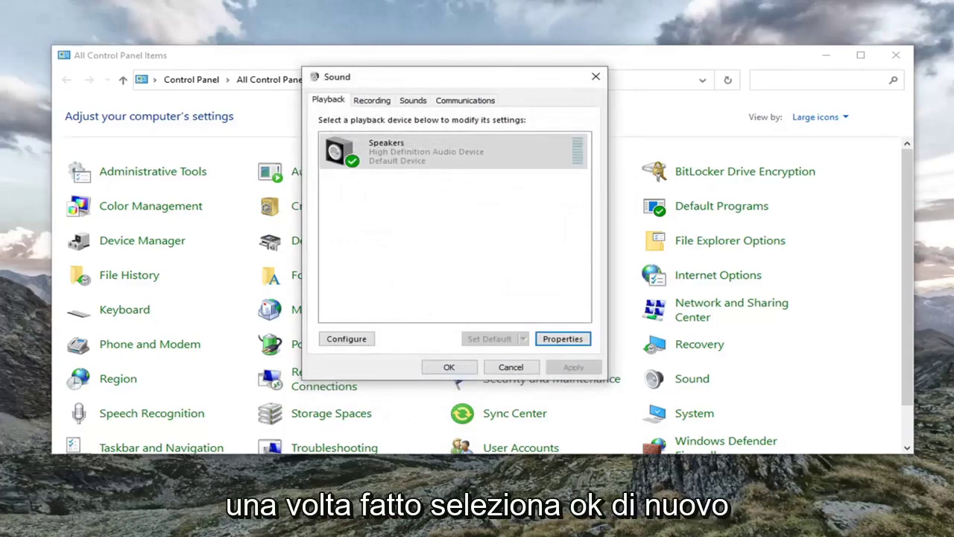
pyautogui.click(449, 366)
pyautogui.click(897, 55)
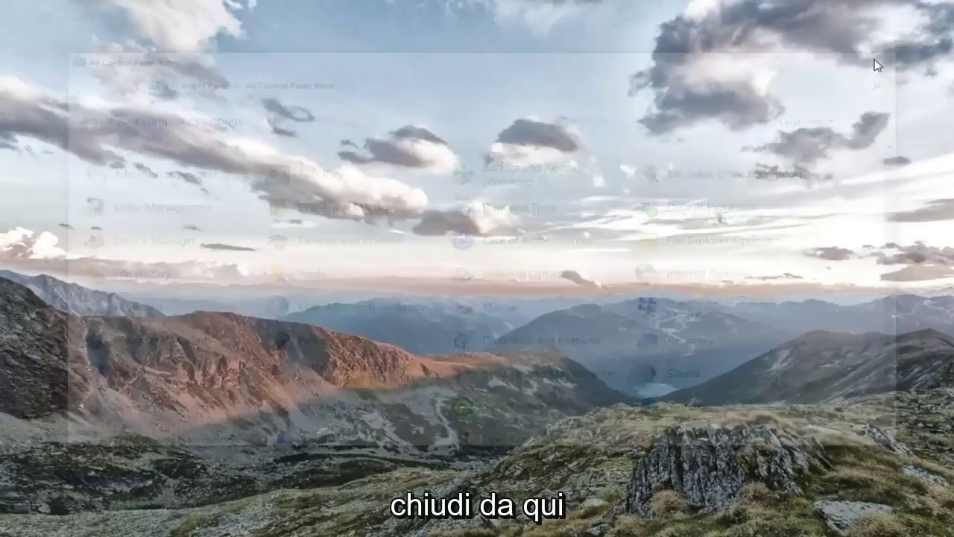
# - Launch Device Manager from a Start search for 'device manager'
pyautogui.click(15, 525)
pyautogui.write('d')
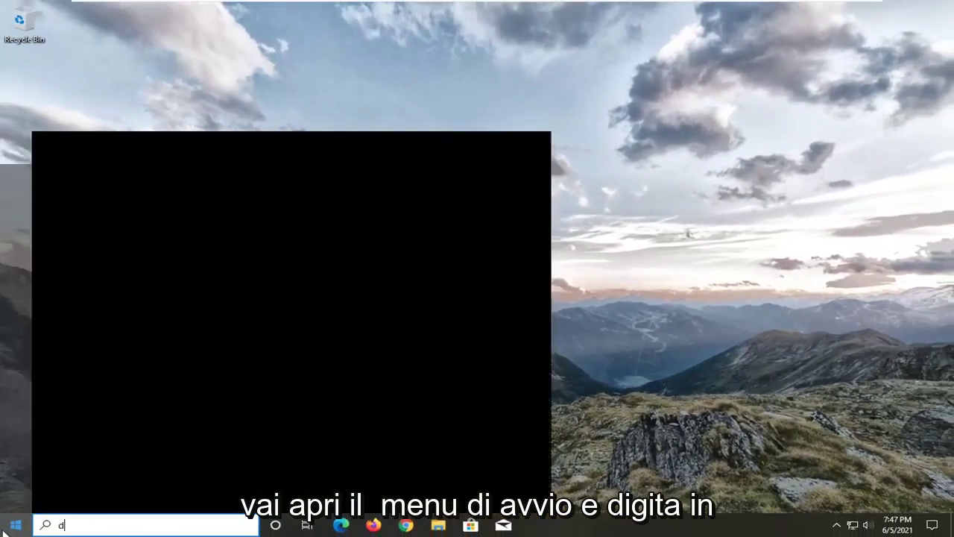
pyautogui.write('evice manager')
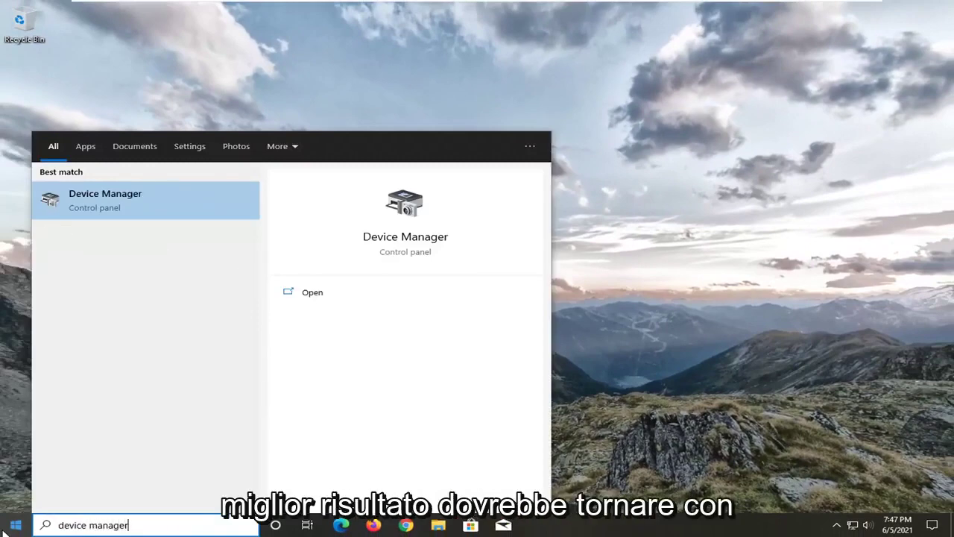
pyautogui.click(111, 204)
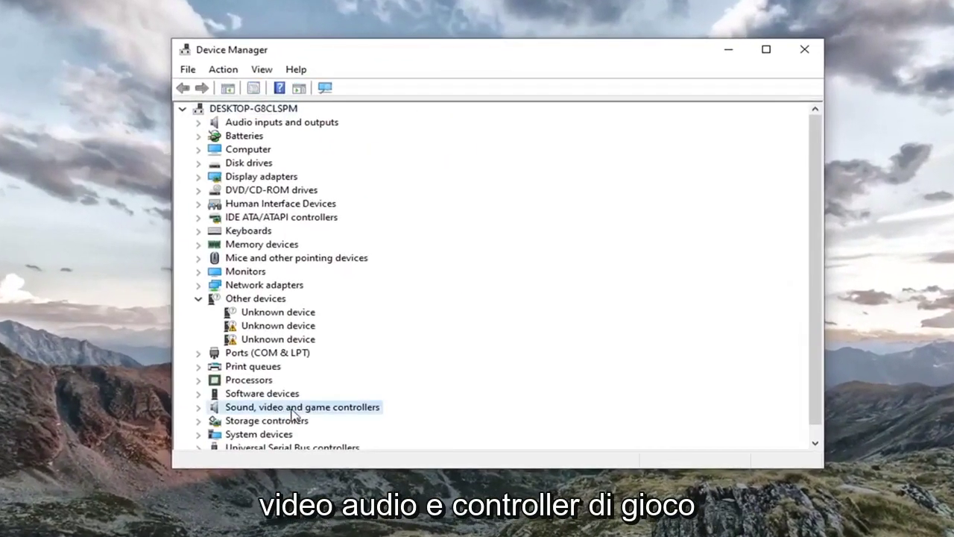
# - Expand Sound, video and game controllers and right-click High Definition Audio Device
pyautogui.scroll(-1, 105, 350)
pyautogui.doubleClick(250, 394)
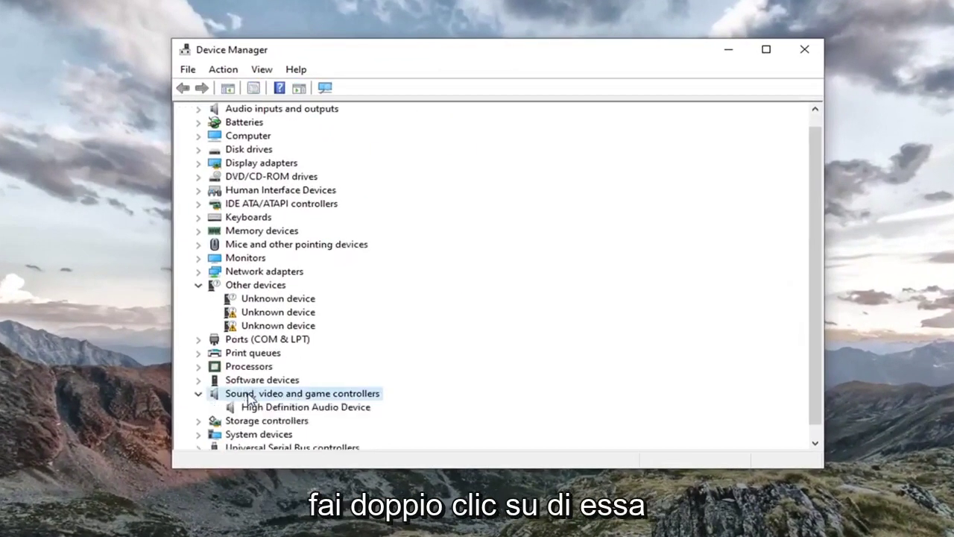
pyautogui.scroll(-1, 250, 397)
pyautogui.click(330, 395)
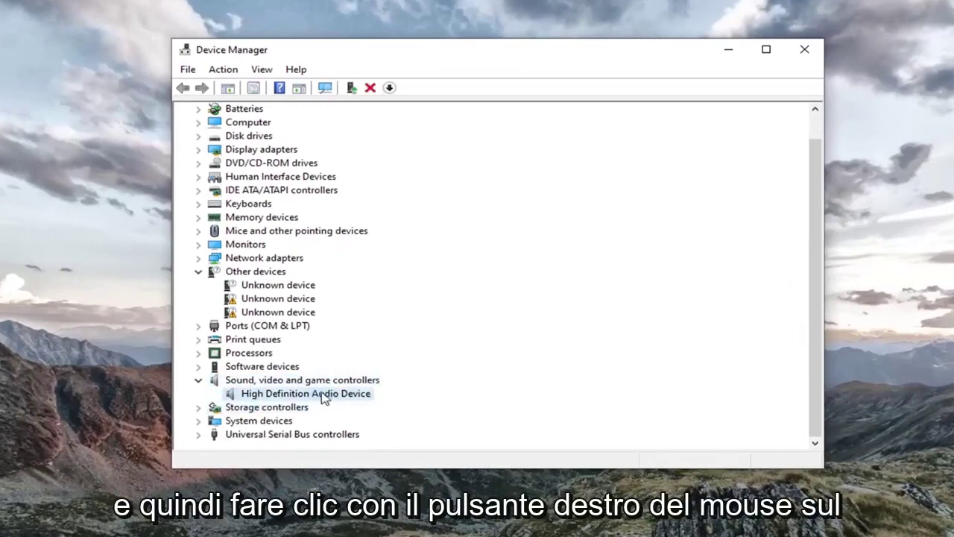
pyautogui.rightClick(324, 399)
pyautogui.press('Escape')
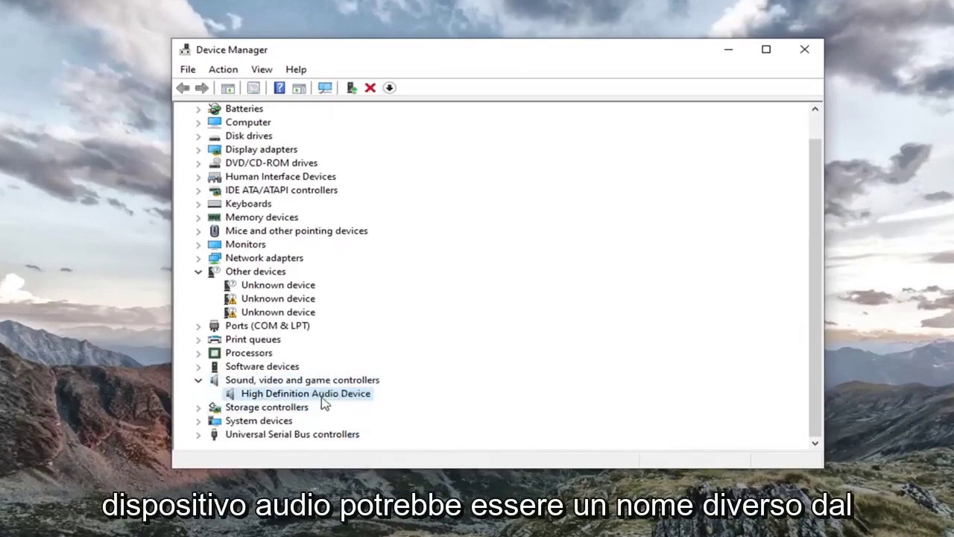
pyautogui.rightClick(325, 402)
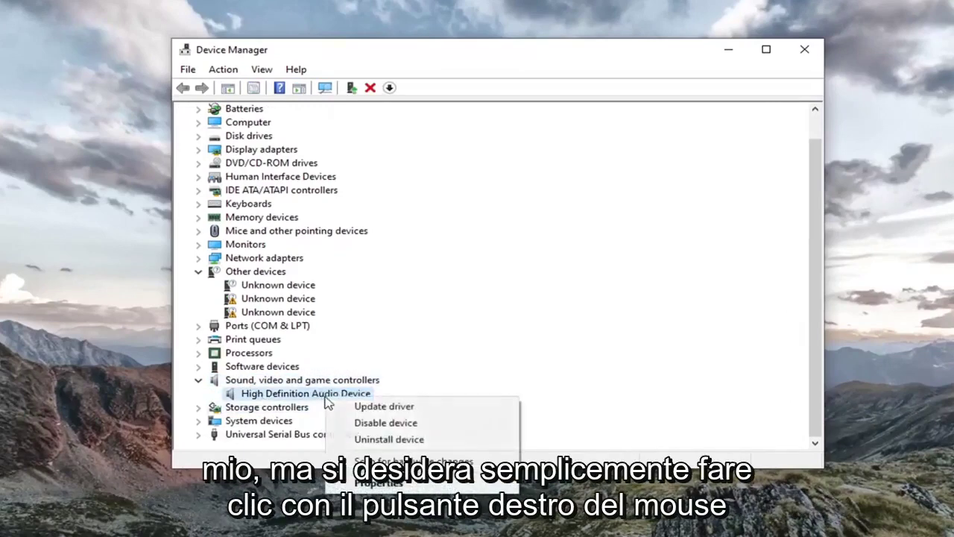
# - Reinstall the High Definition Audio Device driver from the computer's driver list, accepting the warning
pyautogui.click(391, 409)
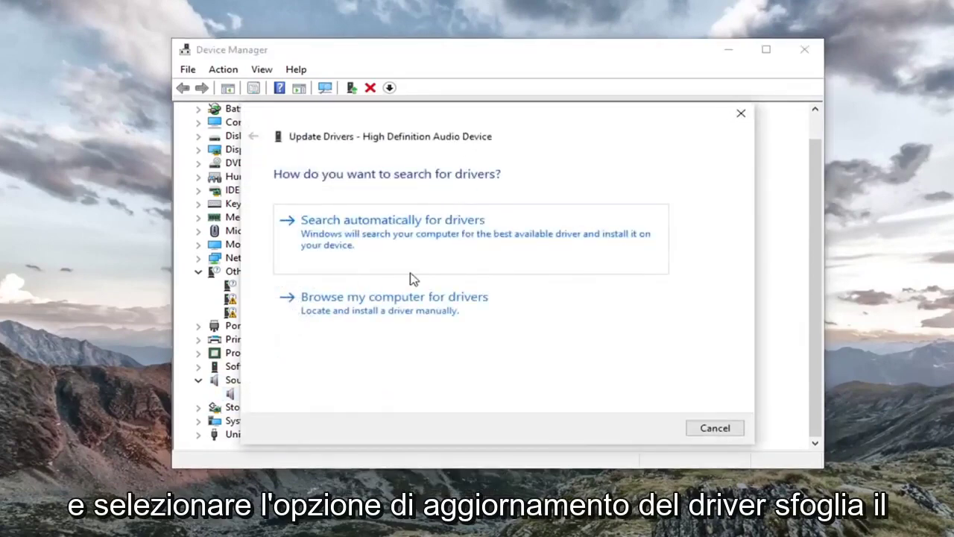
pyautogui.click(415, 315)
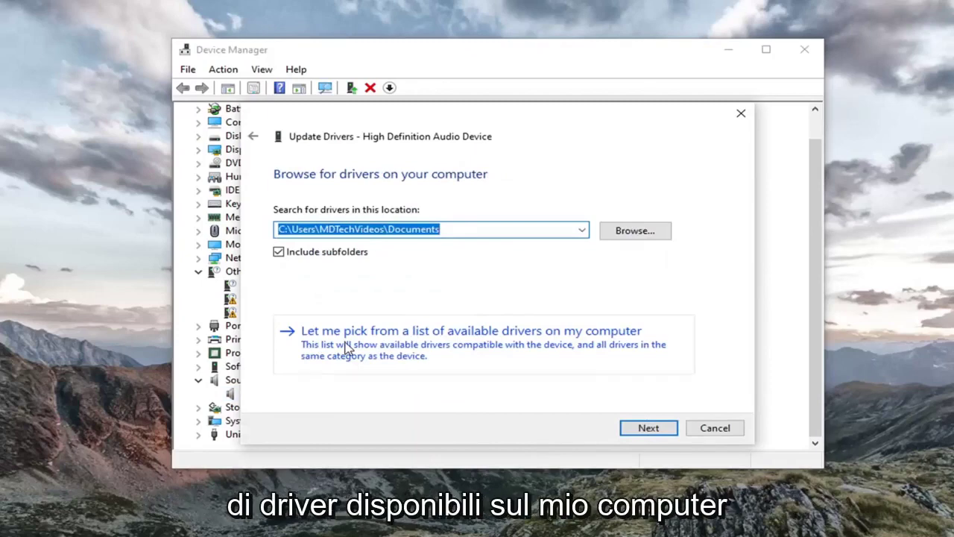
pyautogui.click(519, 350)
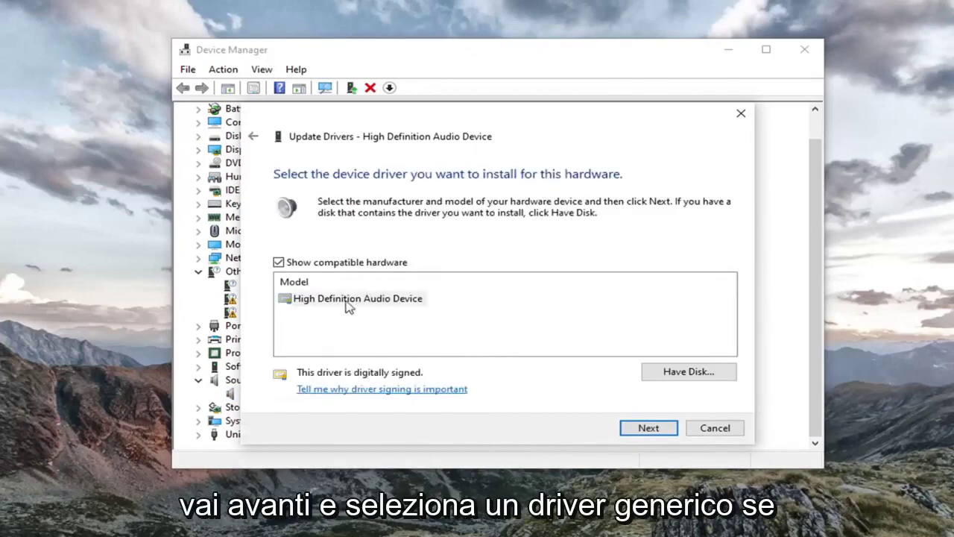
pyautogui.click(378, 299)
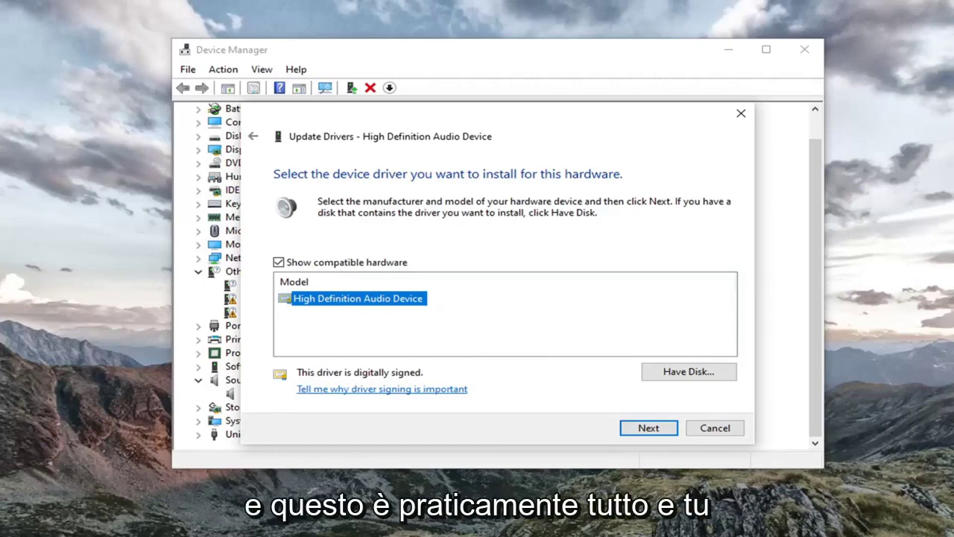
pyautogui.click(637, 427)
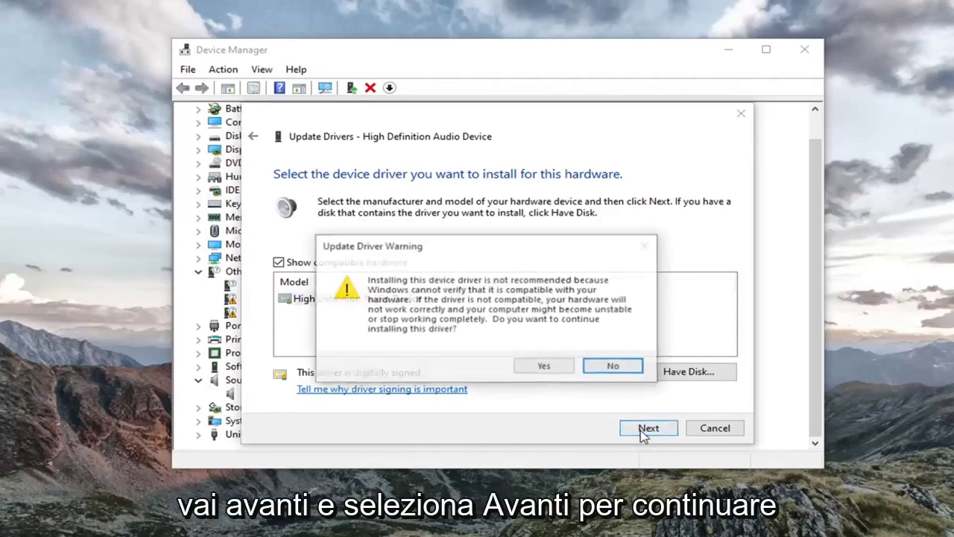
pyautogui.click(537, 368)
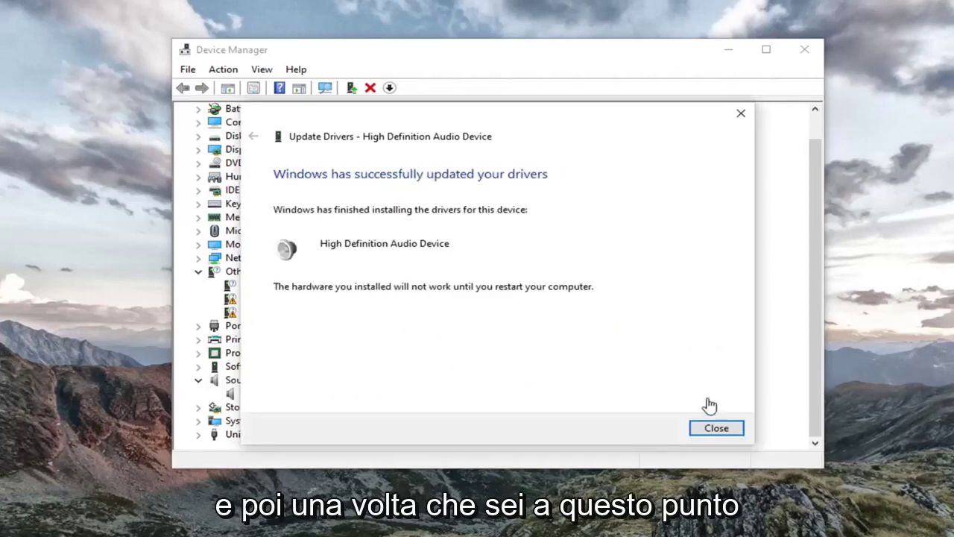
pyautogui.click(714, 427)
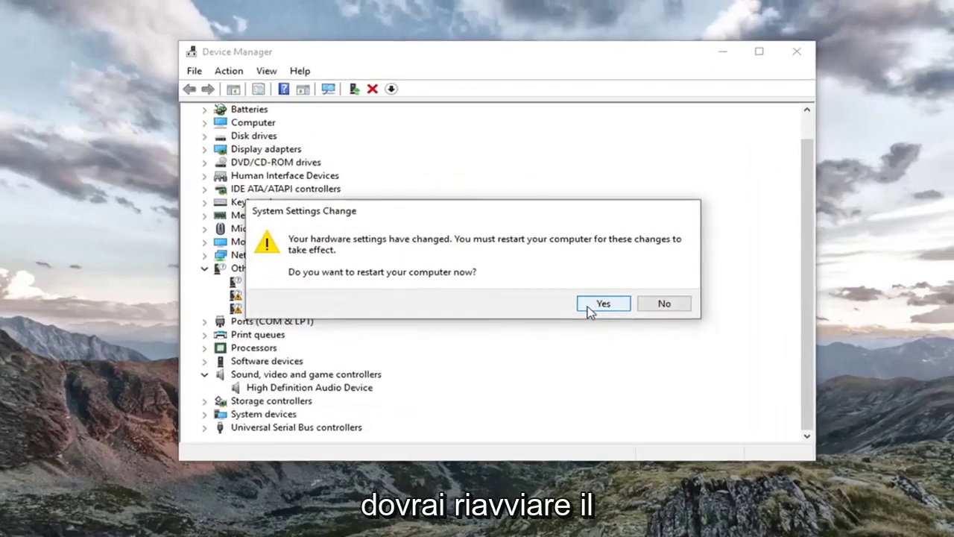
# - Accept the prompt to restart the computer now
pyautogui.click(604, 309)
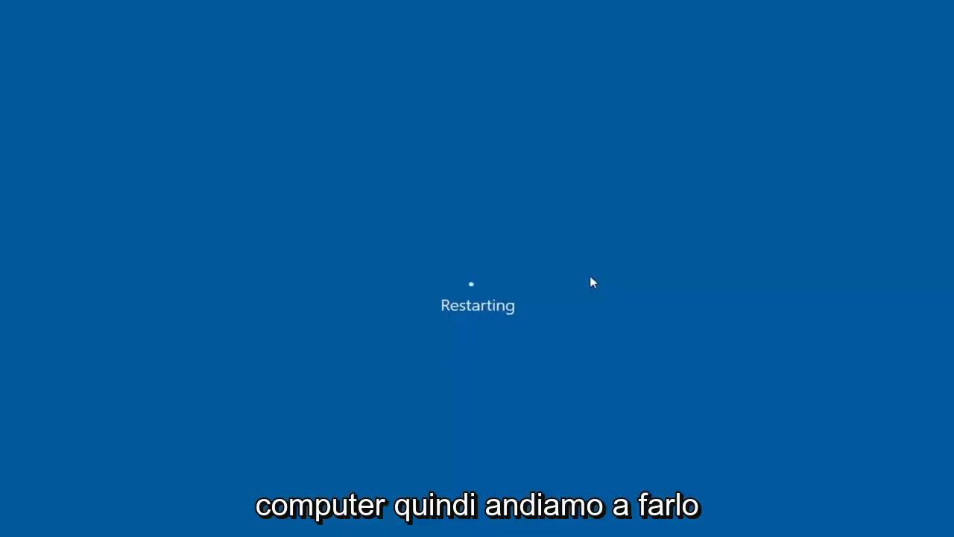